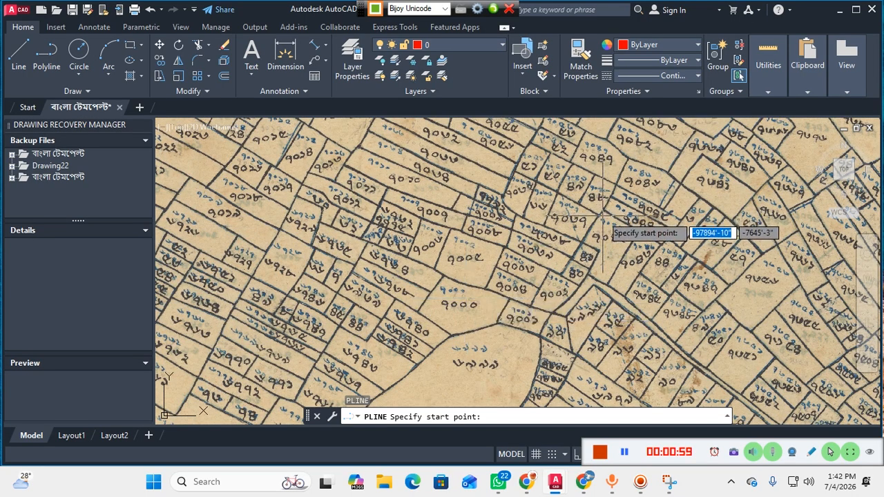
Look over the scanned mouza map and locate plot ৭৭২৮ near the map's east side.
scroll(602, 215, "down", 2)
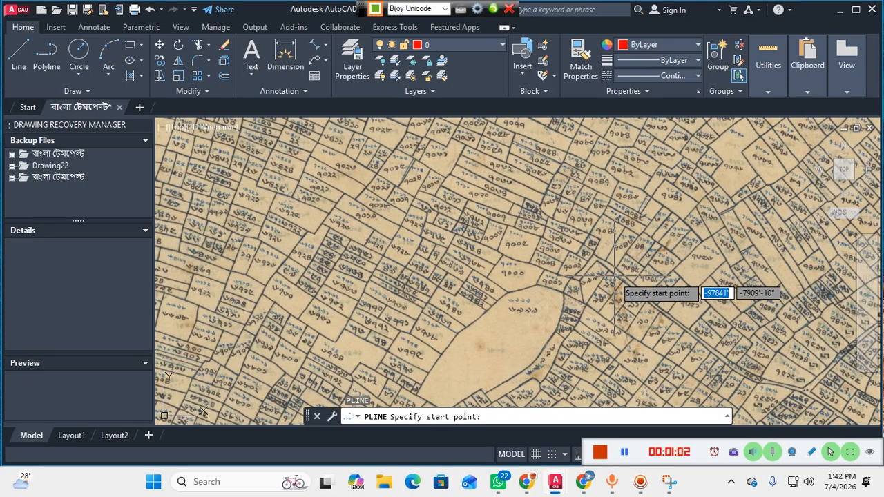
scroll(435, 287, "up", 2)
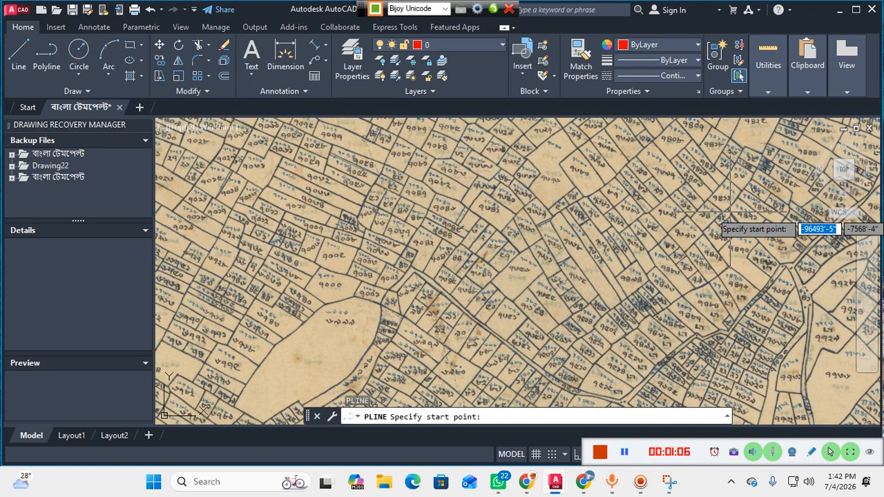
scroll(730, 213, "down", 5)
middle_click_drag(718, 213, 508, 230)
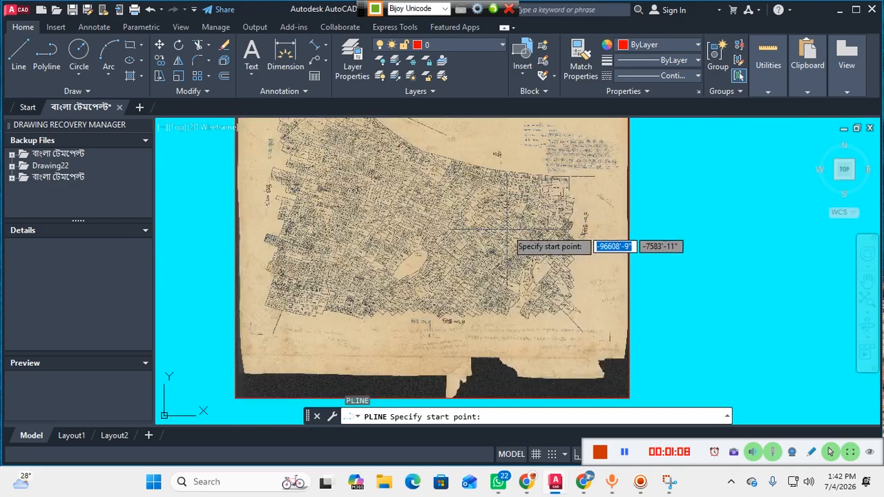
scroll(564, 221, "up", 4)
scroll(420, 258, "down", 1)
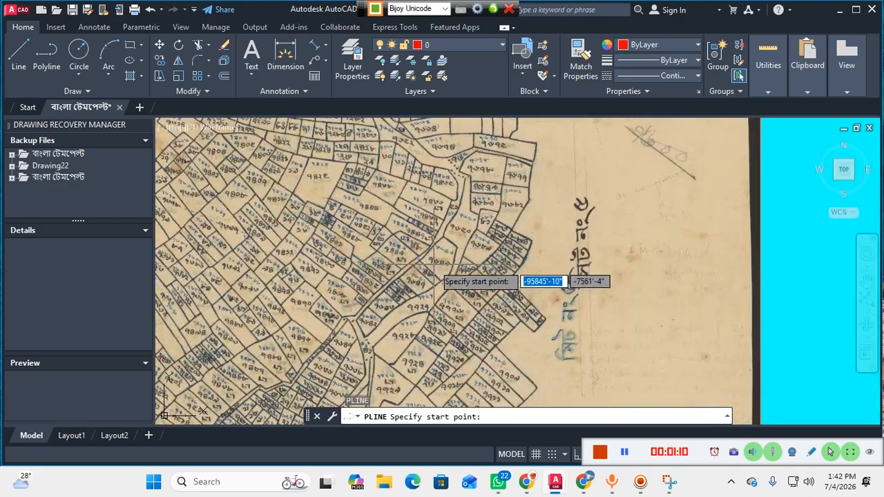
scroll(433, 265, "down", 5)
scroll(428, 325, "up", 8)
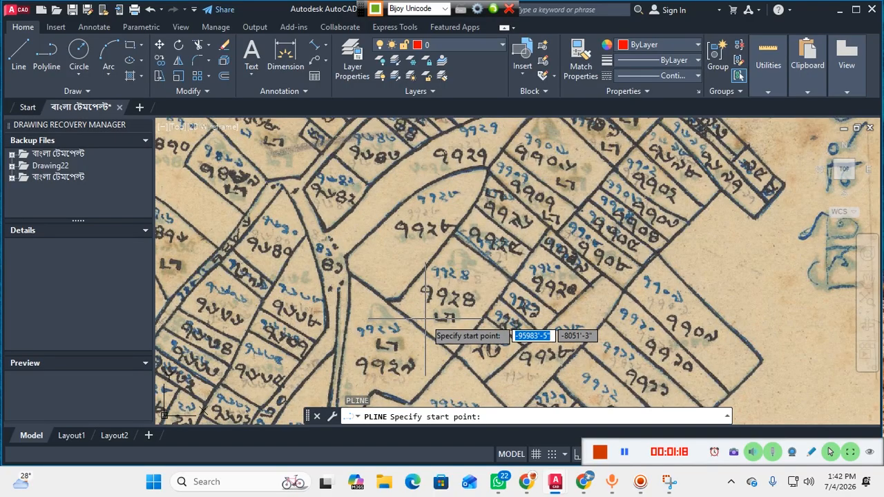
type("po")
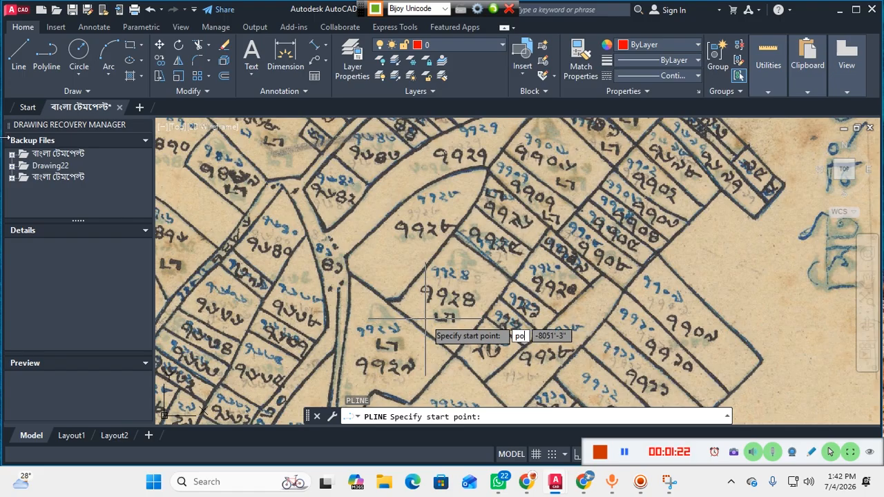
Trace plot ৭৭২৮'s southwestern boundary with a polyline from its west corner, including segments about 82' and 21' long.
scroll(342, 249, "up", 3)
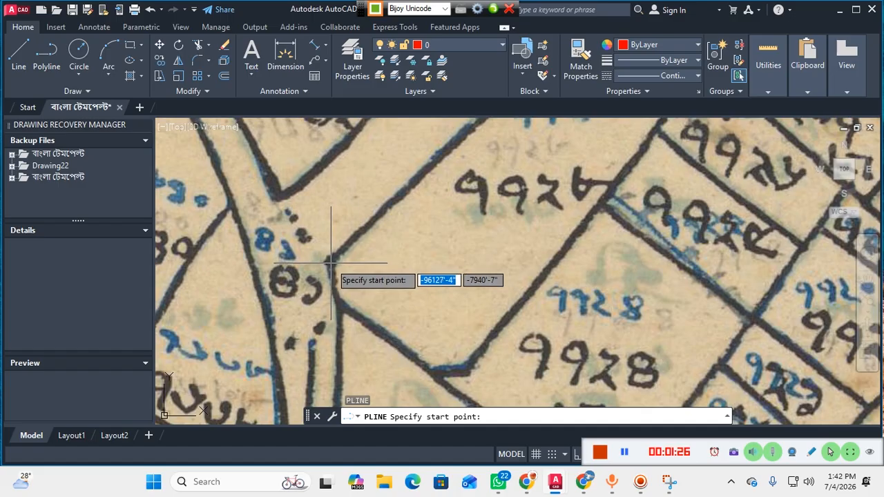
left_click(329, 262)
left_click(338, 307)
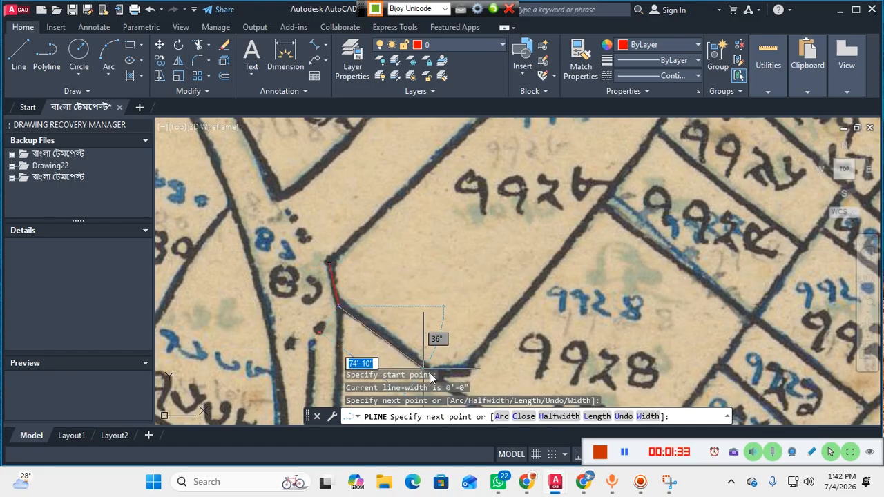
middle_click_drag(437, 332, 405, 272)
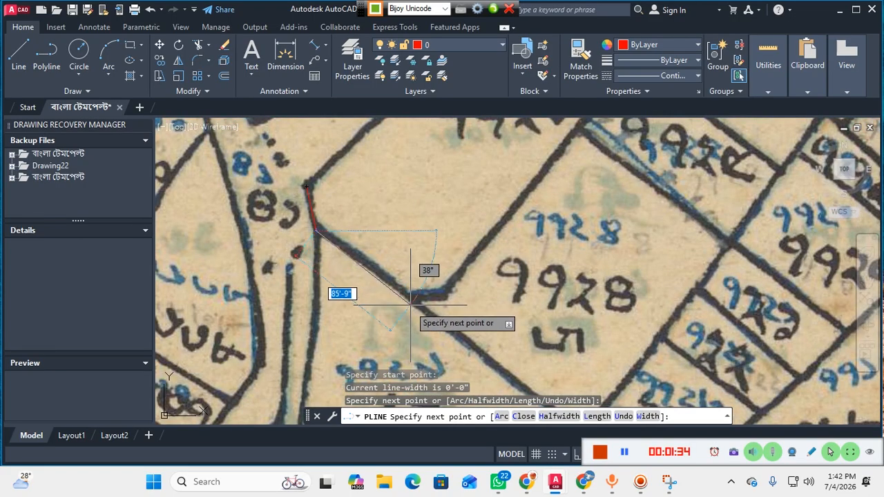
scroll(402, 297, "up", 3)
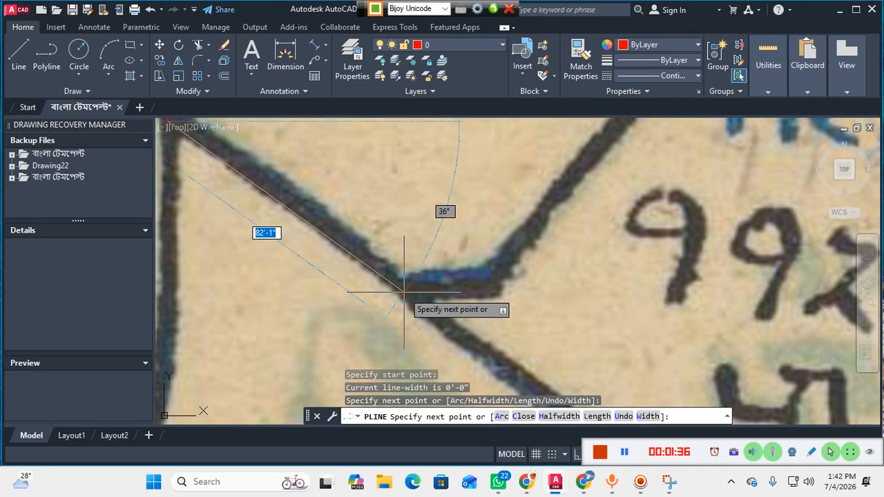
left_click(401, 288)
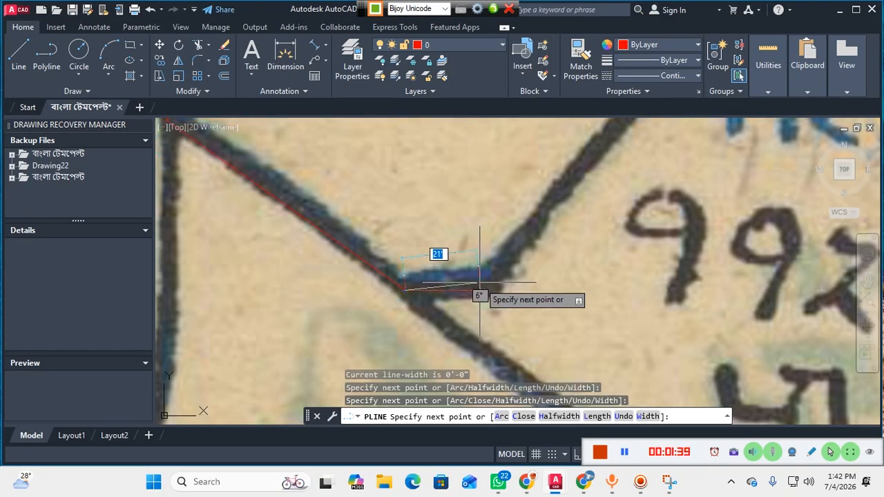
left_click(480, 289)
scroll(488, 259, "down", 4)
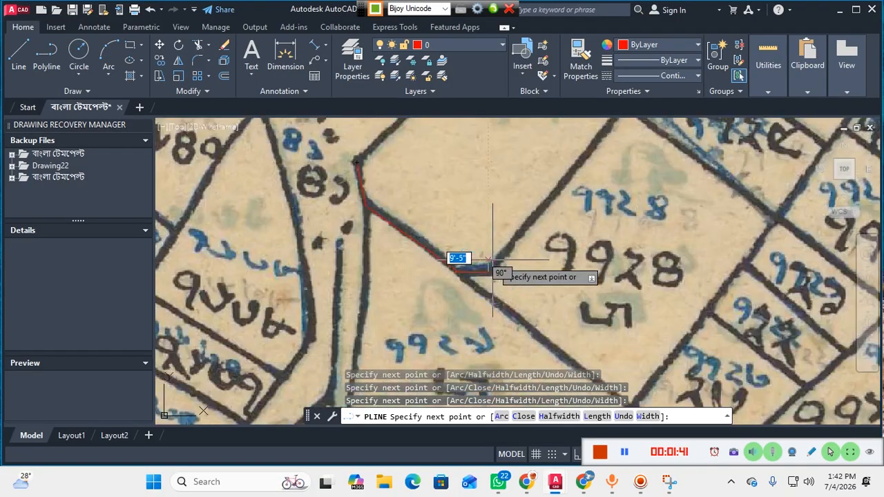
Continue the polyline along the plot's east boundary, starting with a segment about 157' long, through the neighbouring plot corners to the northern tip.
middle_click_drag(486, 262, 381, 357)
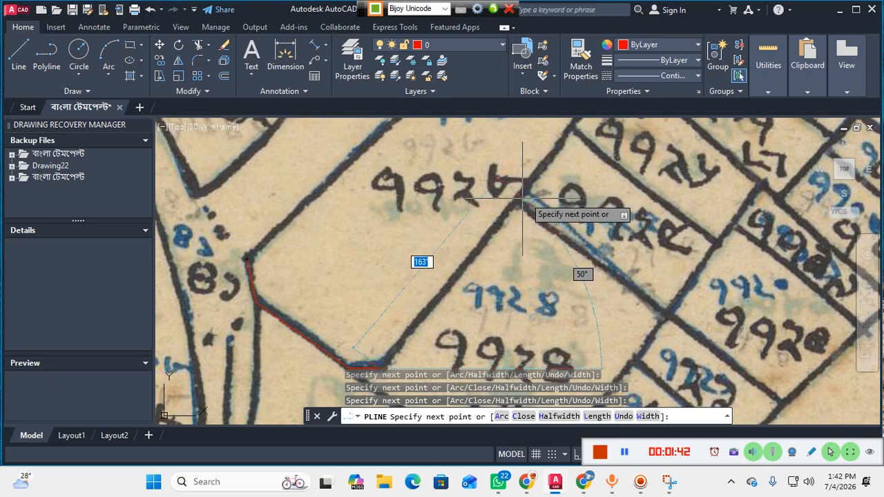
scroll(526, 198, "up", 3)
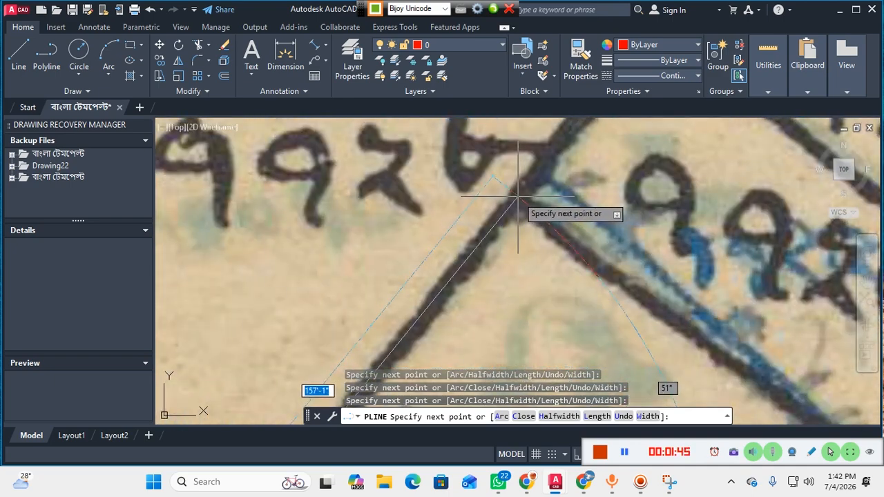
left_click(522, 199)
scroll(515, 202, "down", 3)
scroll(515, 200, "down", 3)
scroll(414, 284, "up", 3)
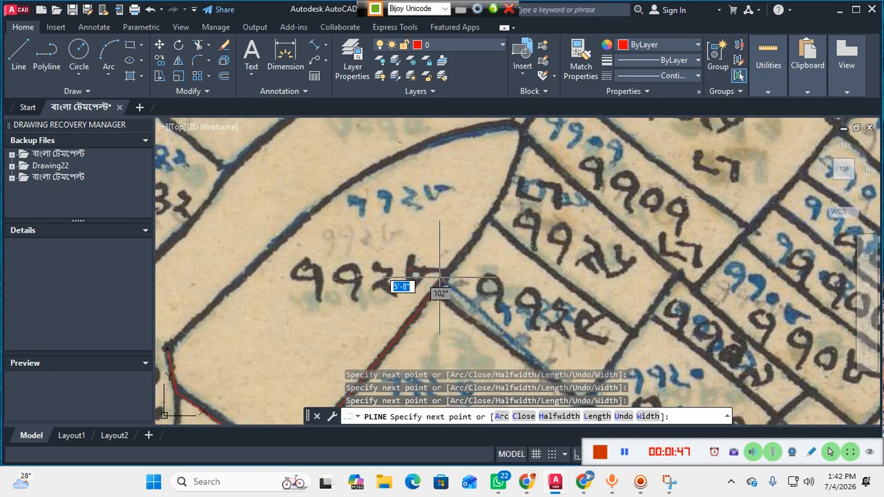
scroll(484, 222, "up", 3)
left_click(484, 209)
scroll(484, 215, "down", 2)
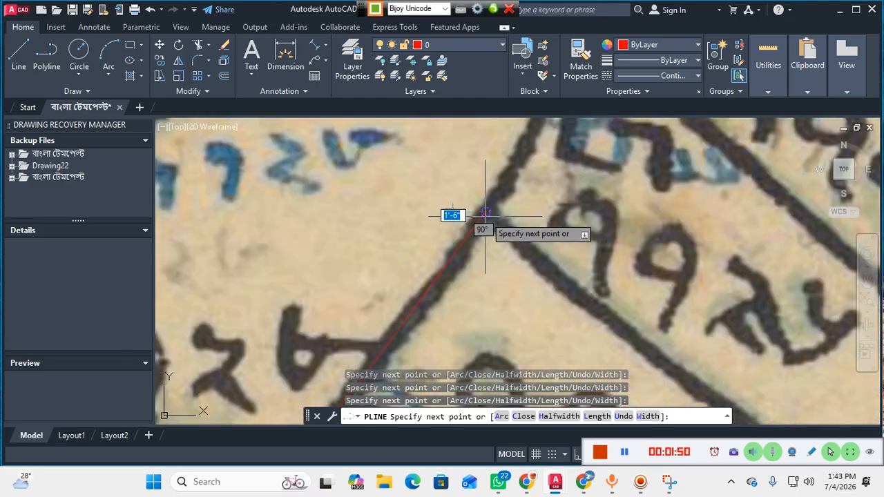
middle_click_drag(483, 216, 431, 341)
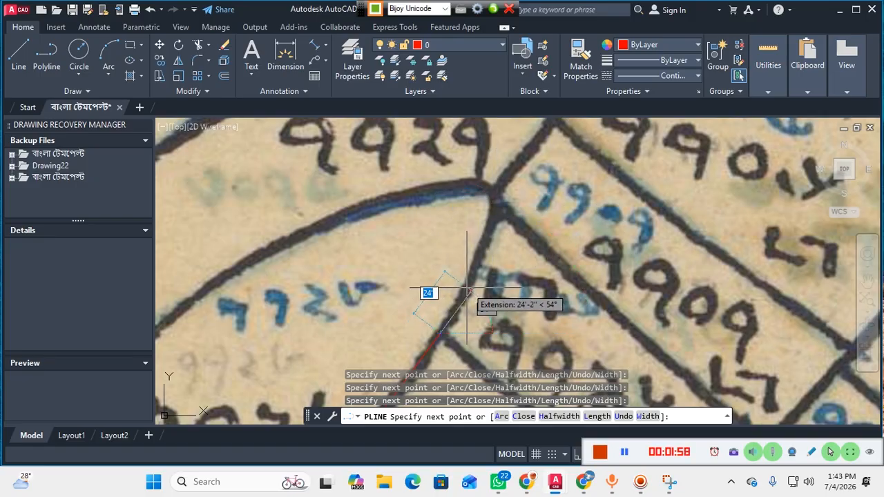
left_click(494, 192)
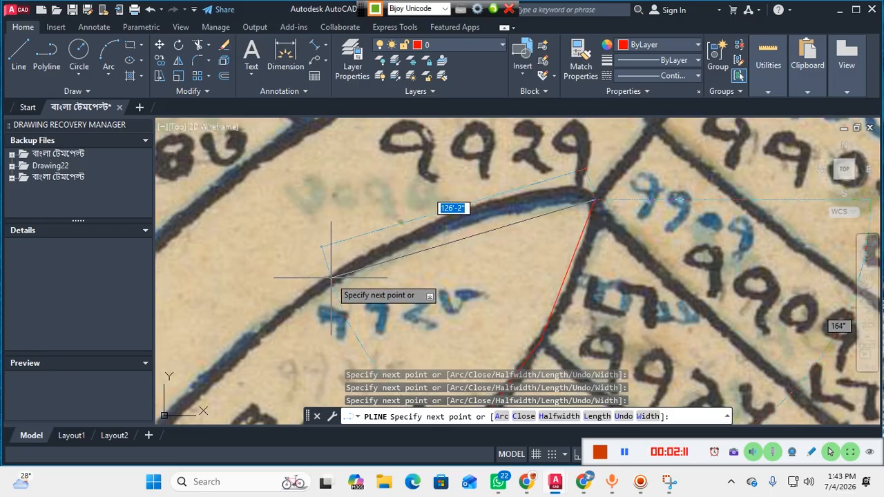
Close the outline along the plot's northwest boundary with a segment about 126' long and another back to the start point, and end the polyline.
scroll(296, 282, "down", 3)
middle_click_drag(300, 295, 371, 250)
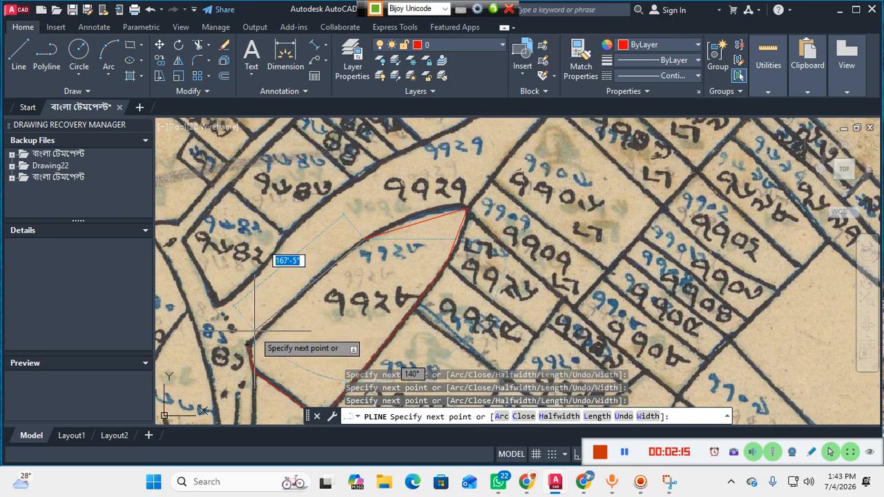
scroll(255, 332, "up", 3)
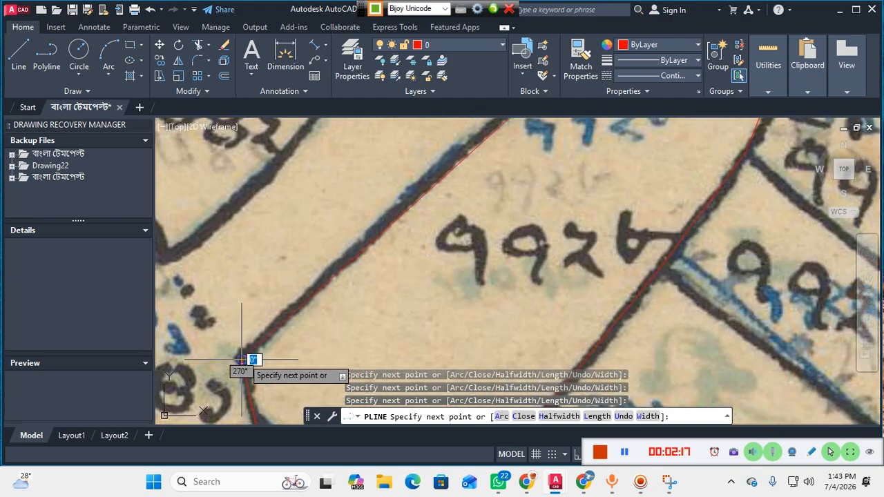
key("Escape")
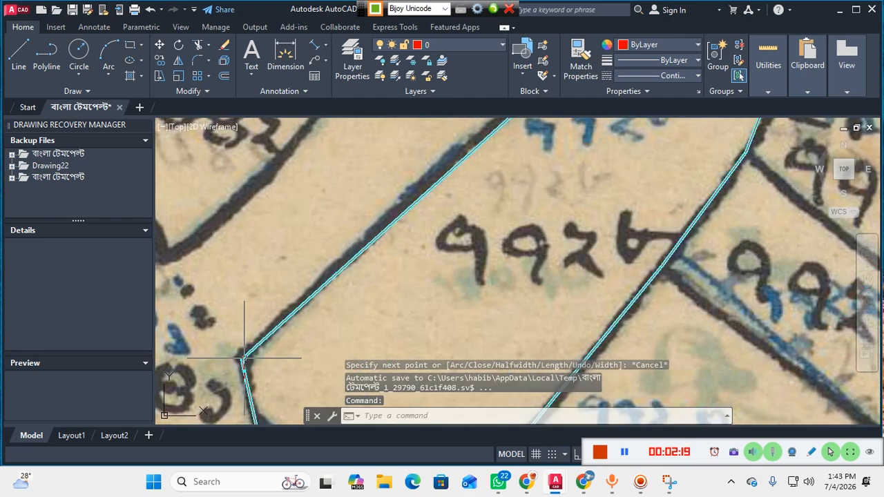
Convert the straight segment running west from the plot's northern tip to an arc that follows the curved boundary on the map.
scroll(595, 273, "down", 2)
middle_click_drag(595, 275, 508, 303)
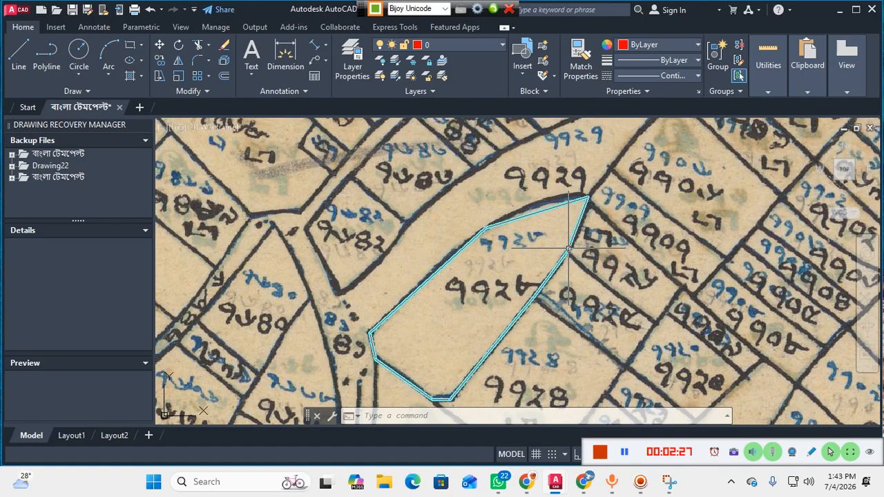
middle_click_drag(568, 248, 461, 305)
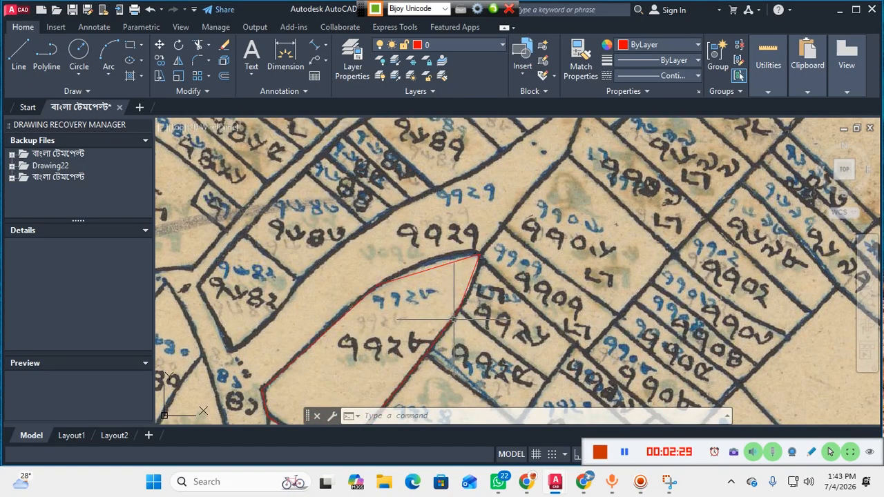
scroll(405, 316, "up", 3)
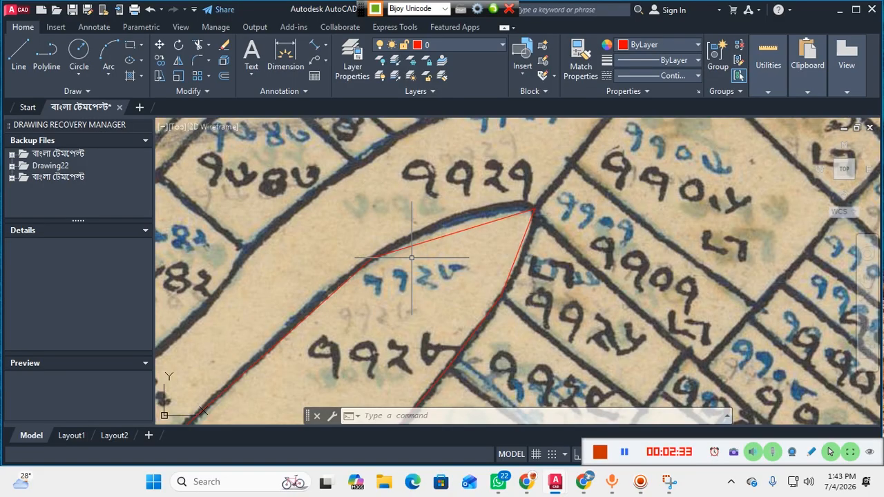
left_click(431, 240)
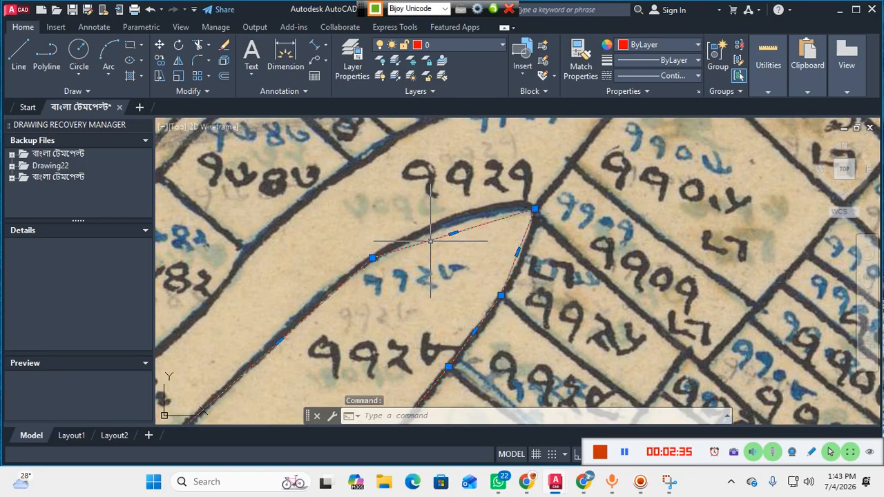
mouse_move(428, 240)
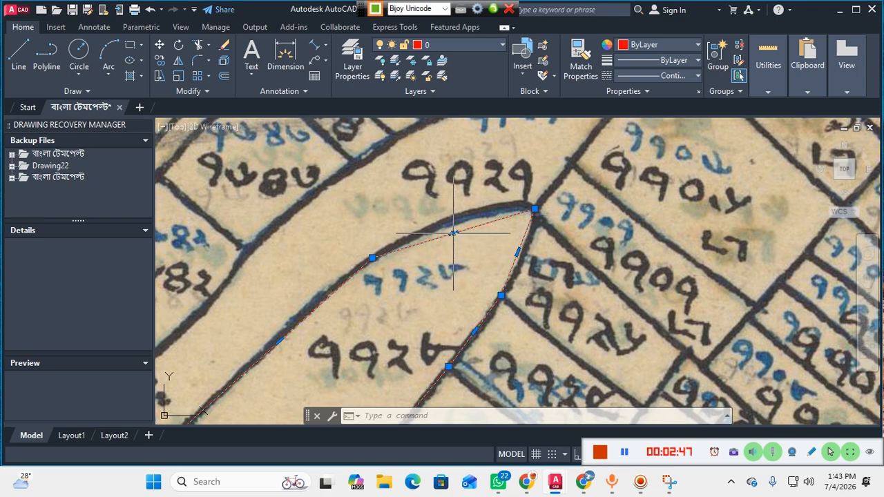
mouse_move(452, 234)
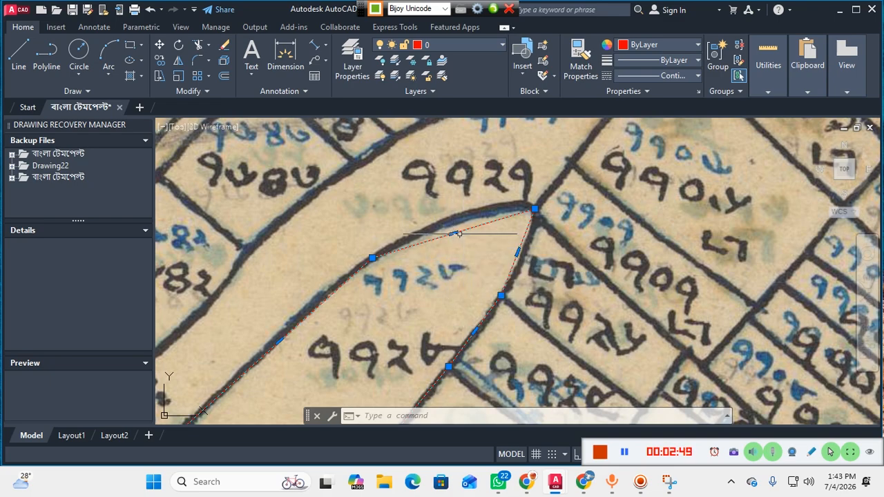
right_click(450, 239)
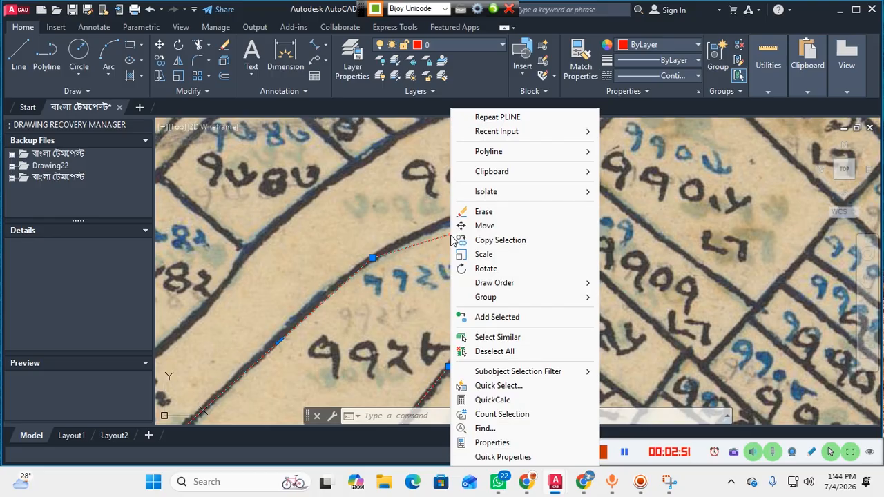
left_click(441, 253)
left_click(456, 238)
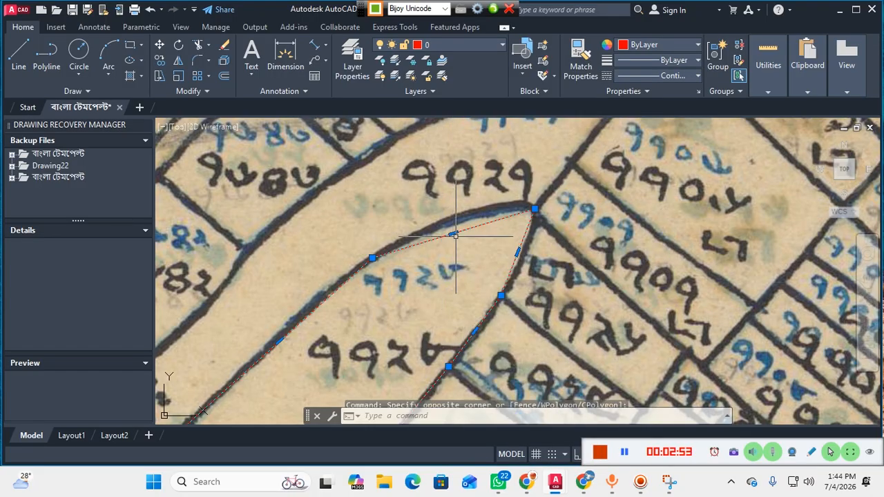
mouse_move(453, 234)
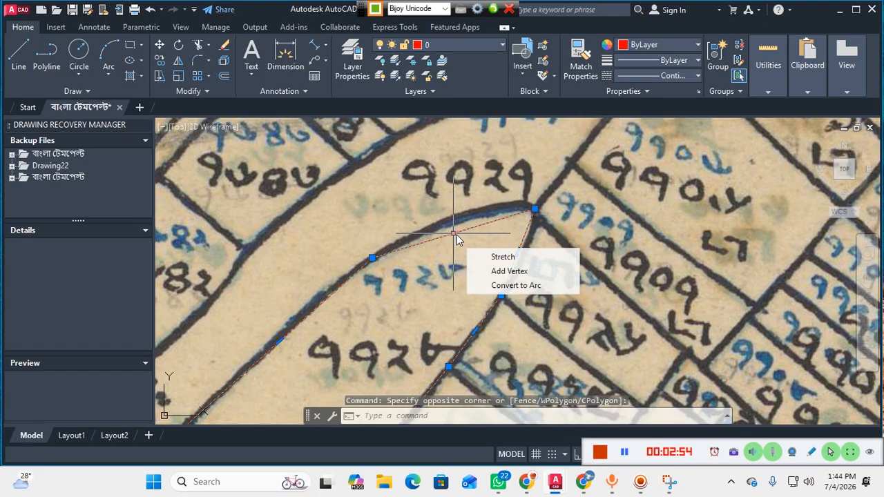
left_click(511, 286)
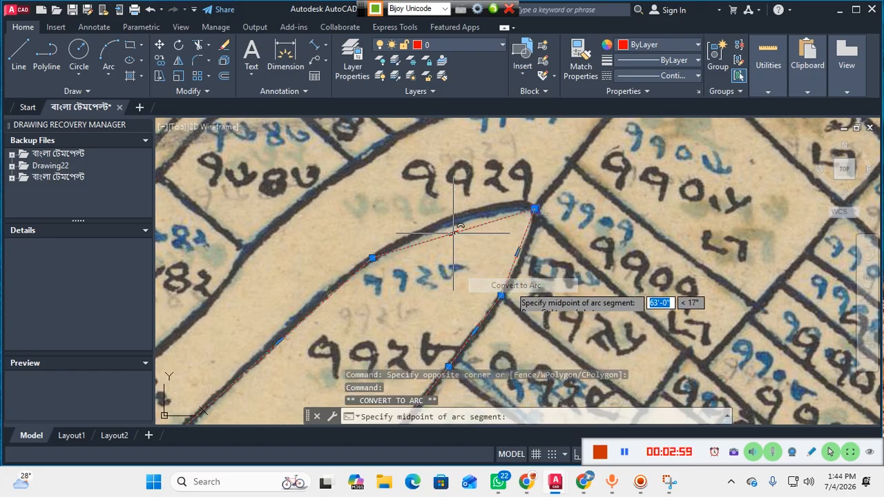
left_click(492, 206)
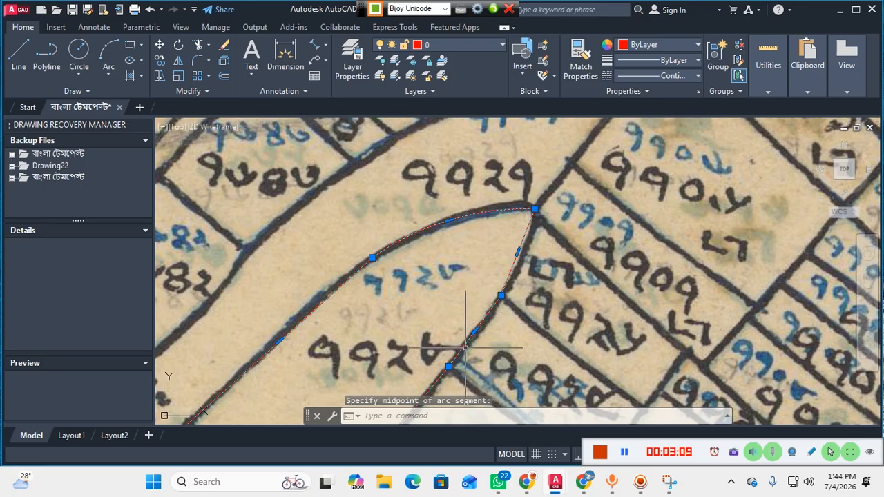
Convert the east boundary segment just below the northern tip to an arc that matches the plot line on the map.
middle_click_drag(464, 338, 409, 349)
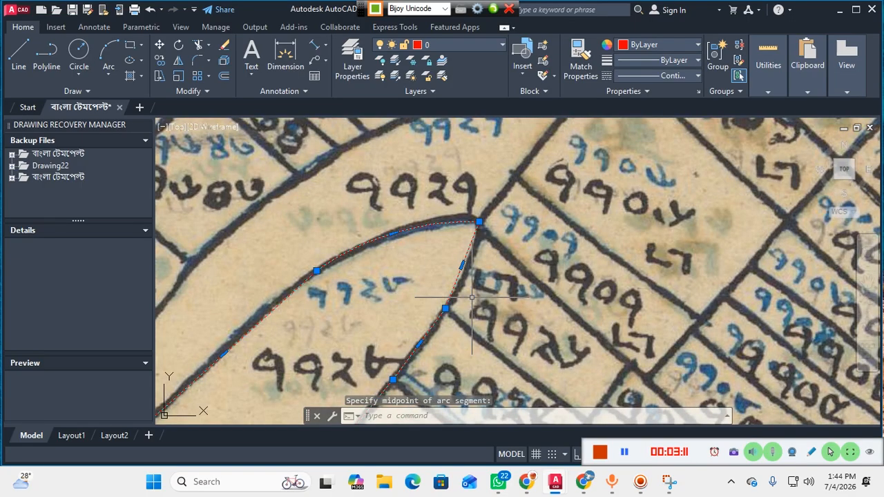
scroll(474, 296, "up", 1)
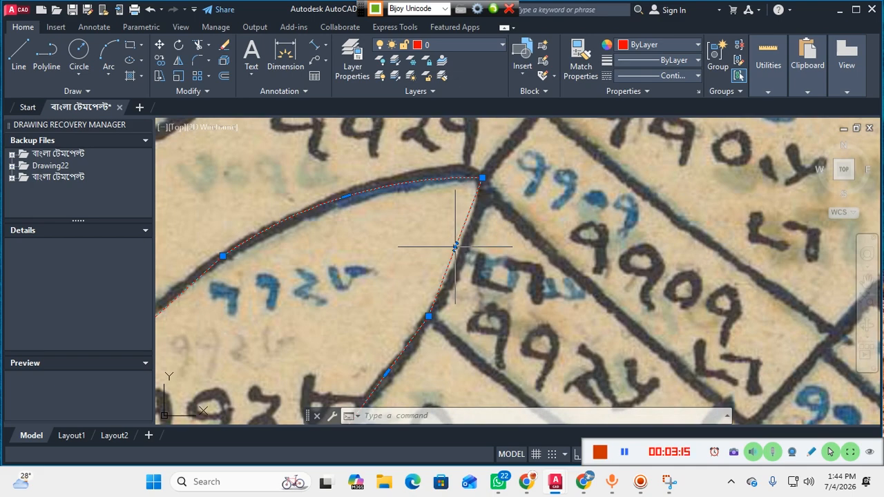
mouse_move(455, 247)
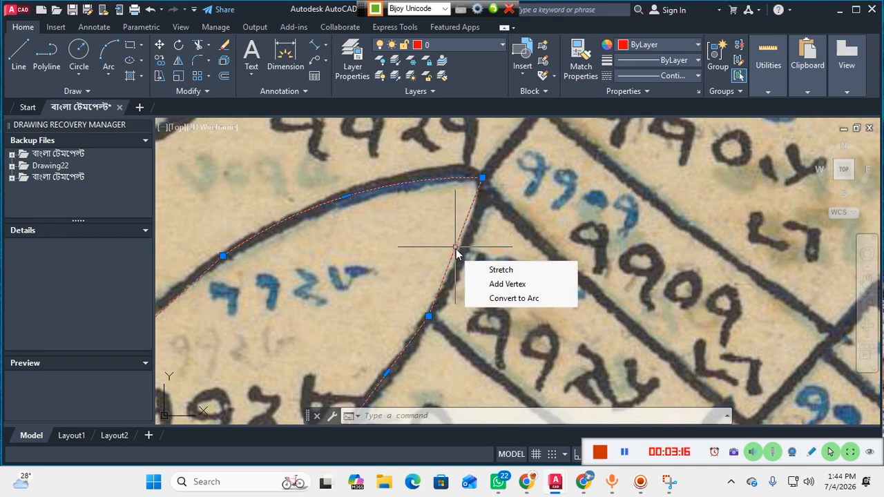
left_click(504, 298)
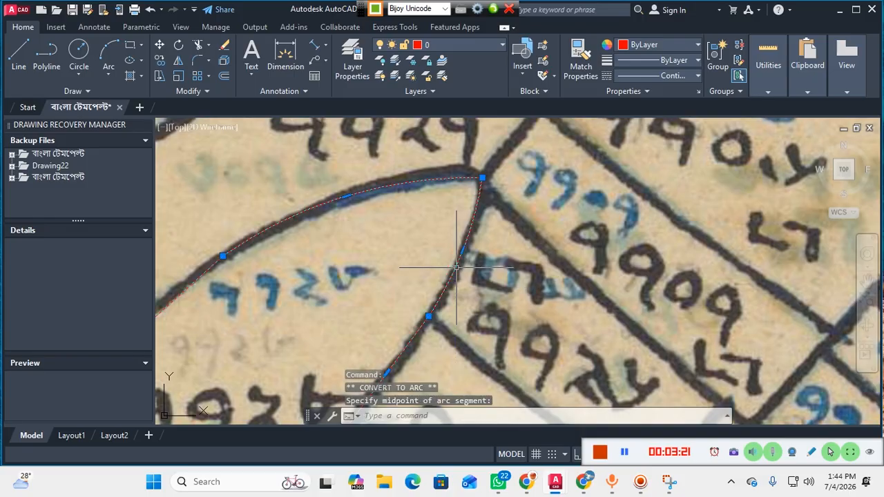
scroll(392, 330, "down", 4)
scroll(391, 327, "down", 2)
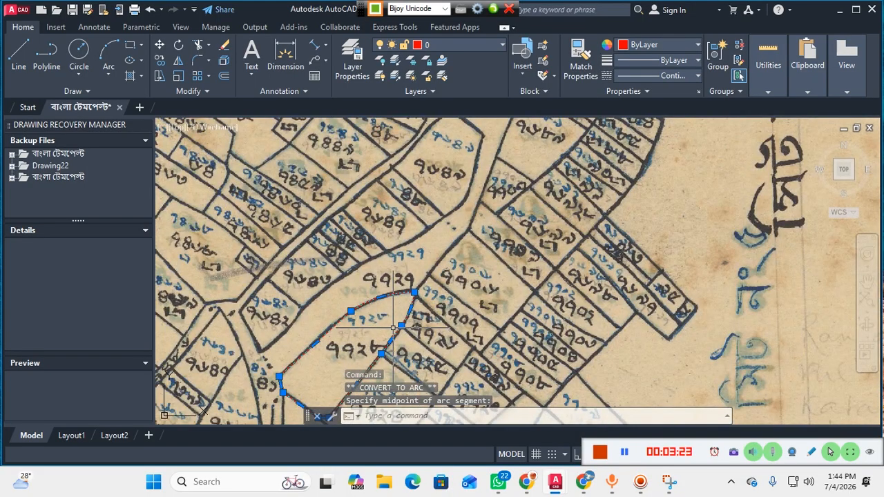
mouse_move(391, 327)
middle_mouse_down()
mouse_move(407, 316)
mouse_move(460, 214)
middle_mouse_up()
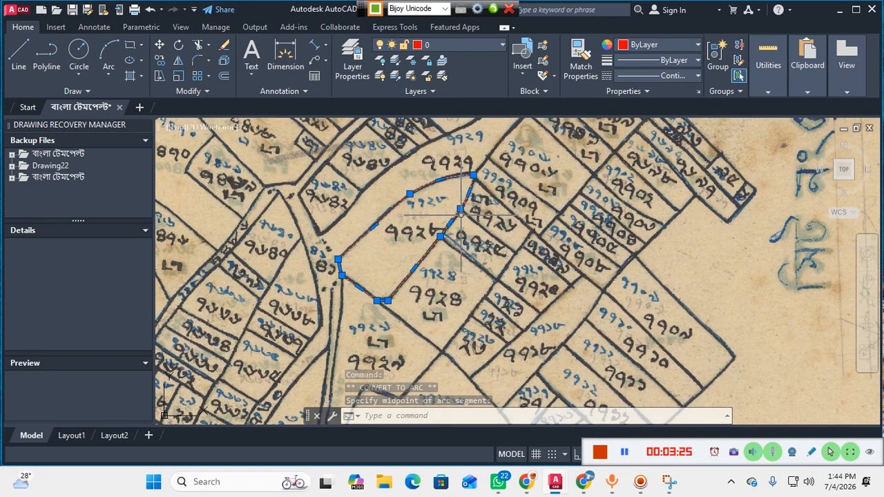